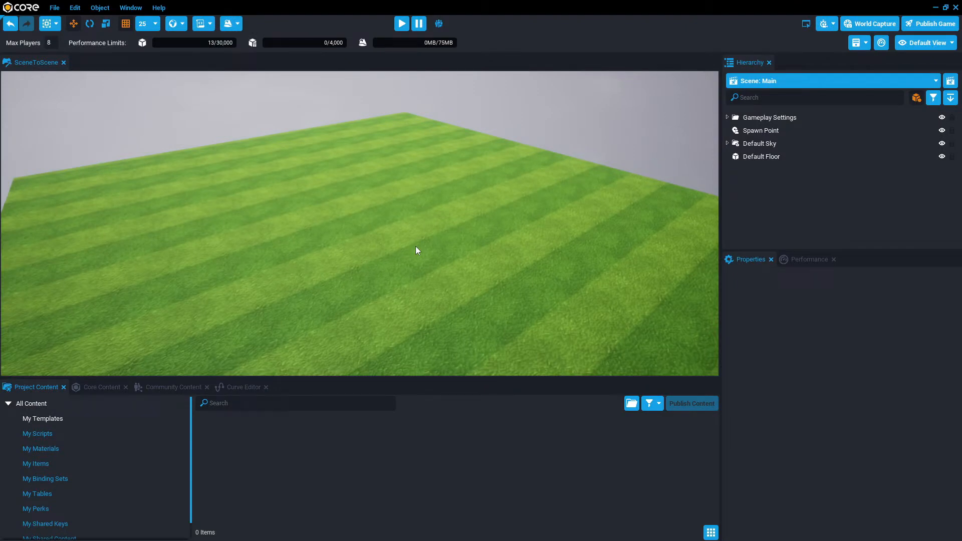
- Create a new scene named Scene_Two from the Scenes panel and load it
left_click(131, 8)
left_click(143, 292)
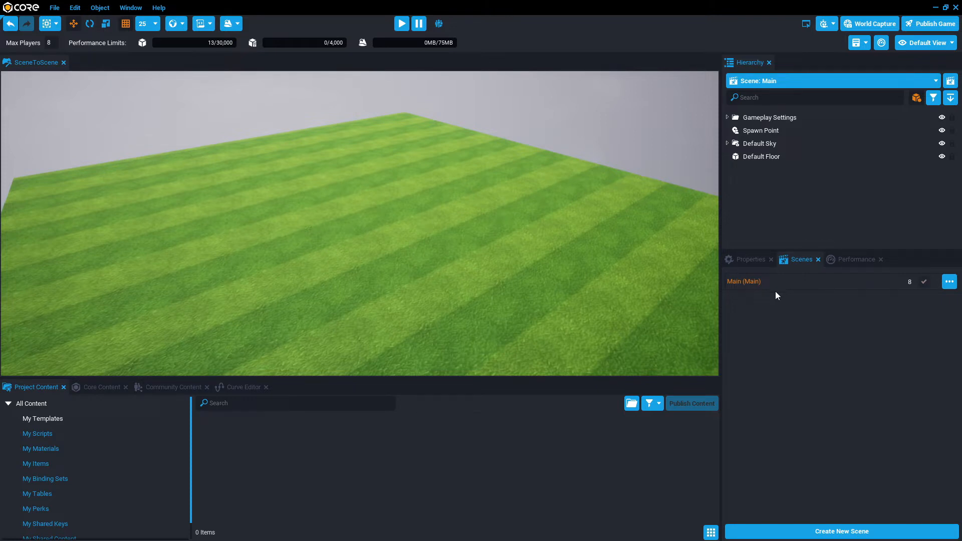
left_click(889, 531)
type("Scene_Two")
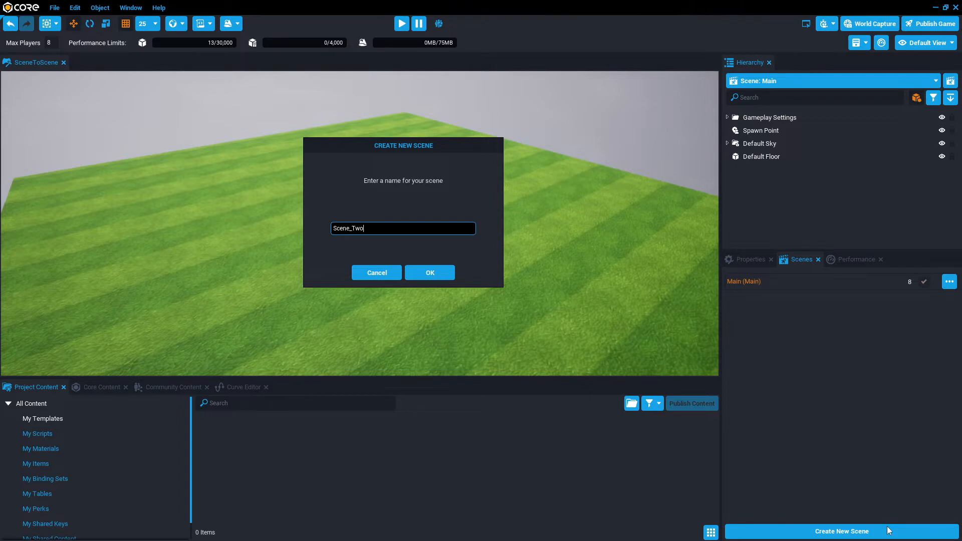
key("Return")
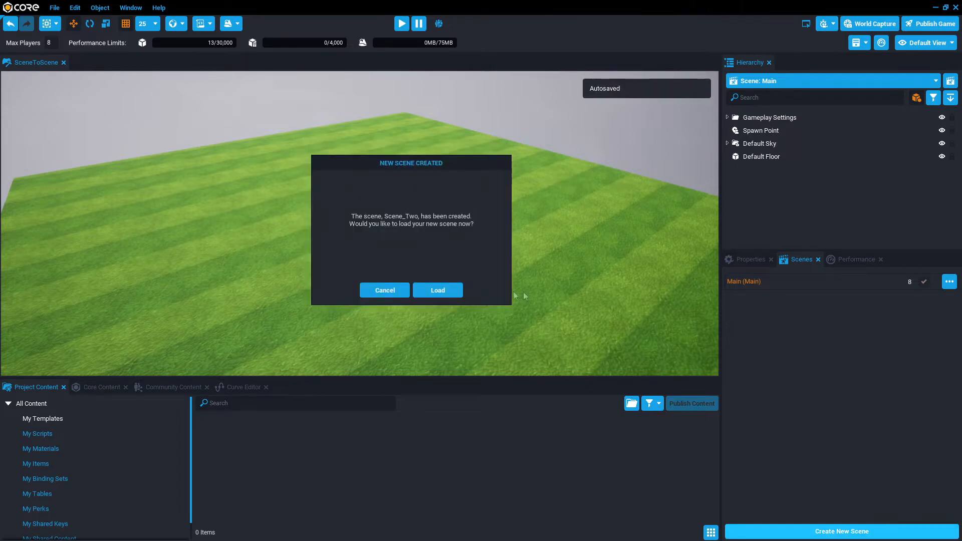
left_click(438, 291)
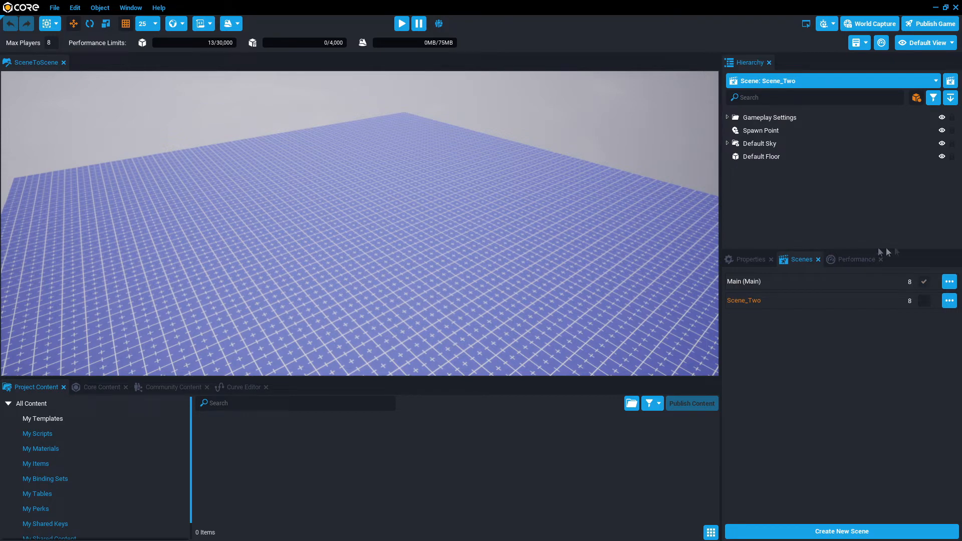
- Load the Main scene again from its options in the Scenes panel
left_click(950, 283)
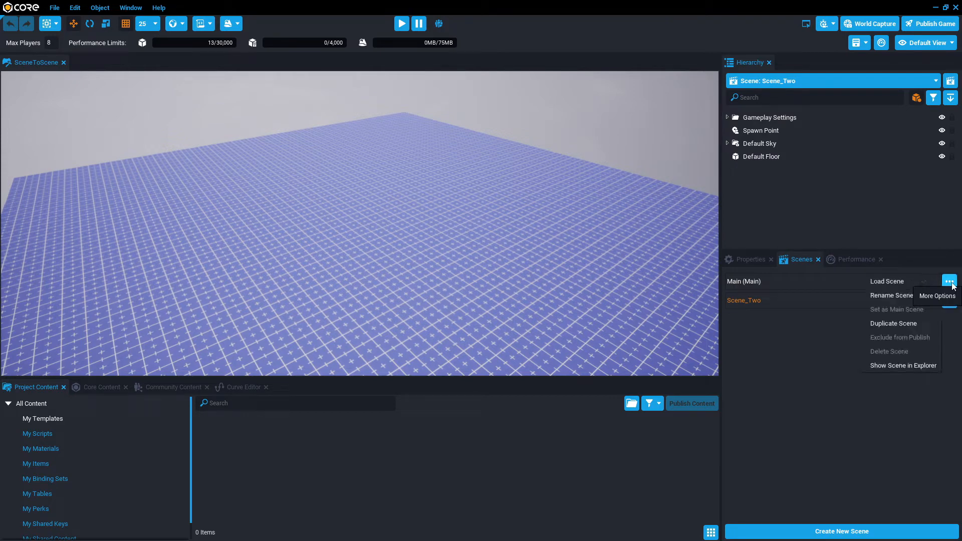
left_click(888, 282)
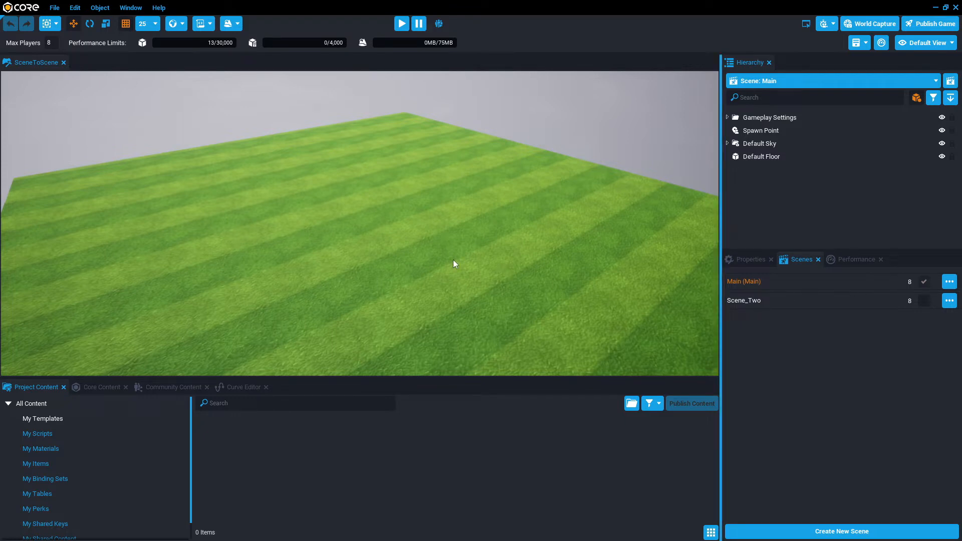
- Generate Trigger Overlap code keeping only the interacted handler, without Begin and End Overlap
left_click(203, 26)
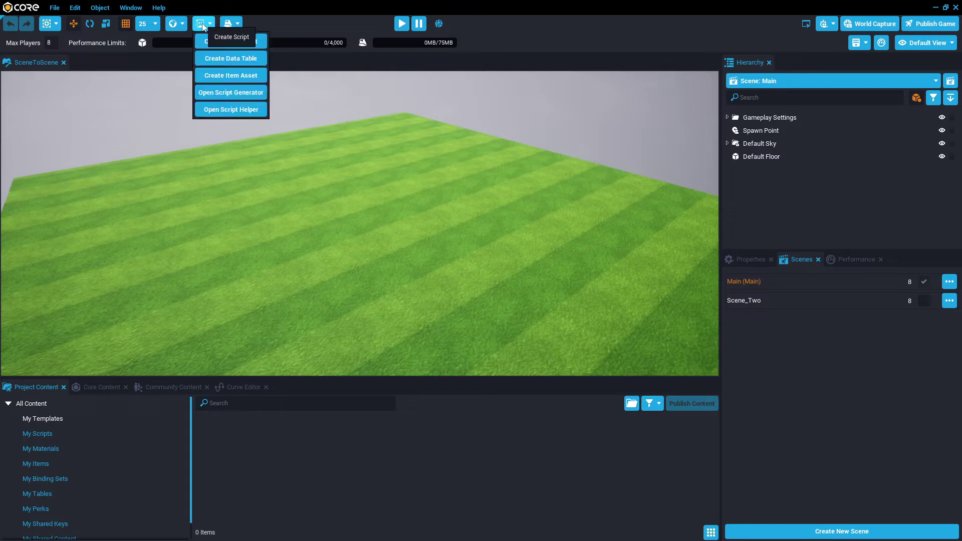
left_click(230, 93)
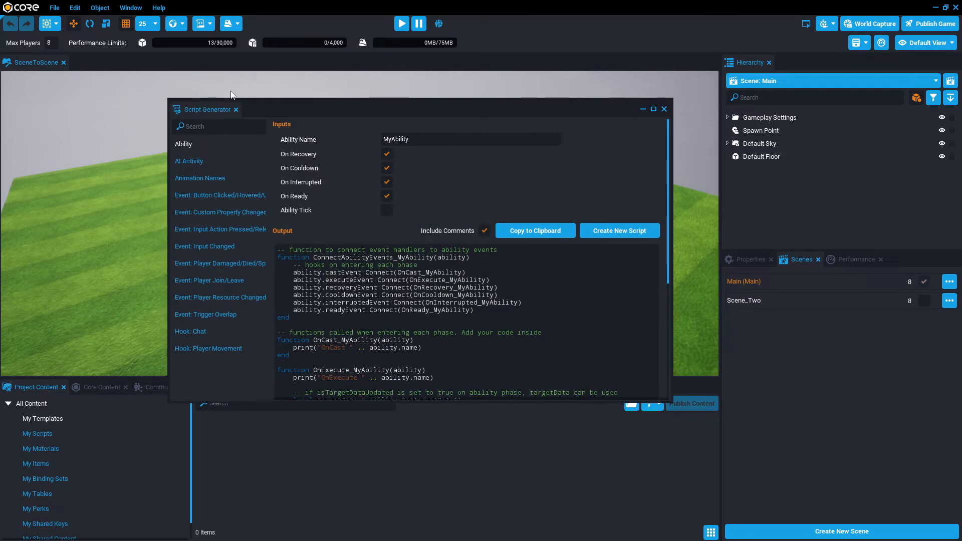
left_click(222, 315)
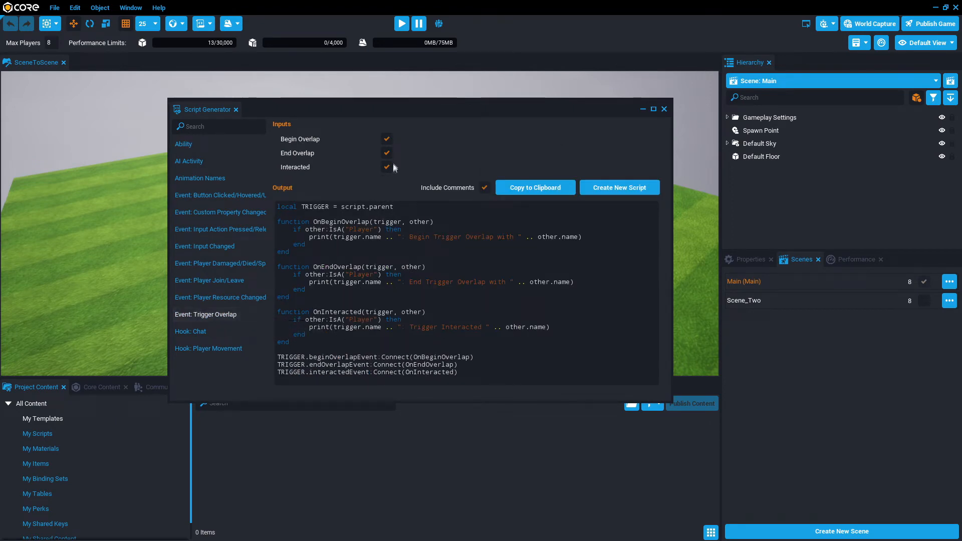
left_click(386, 139)
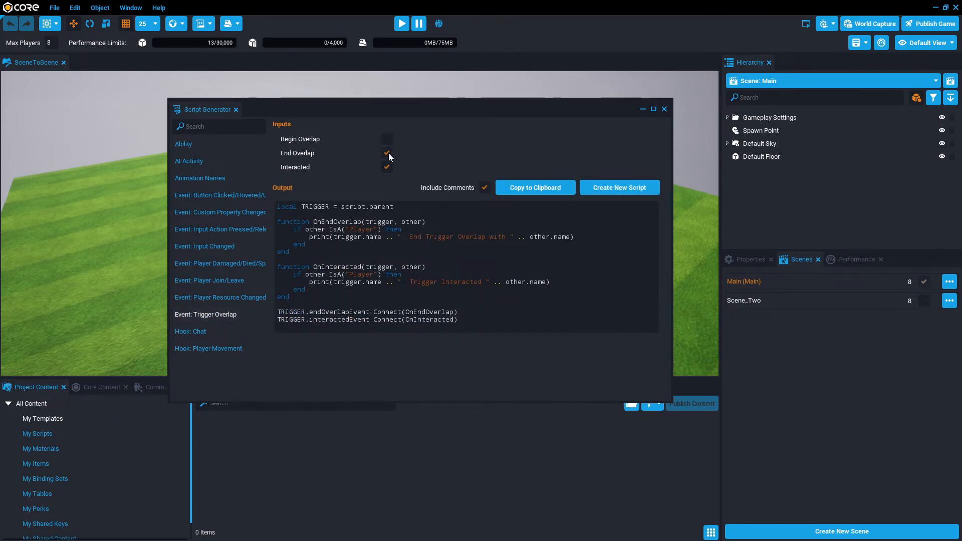
left_click(389, 153)
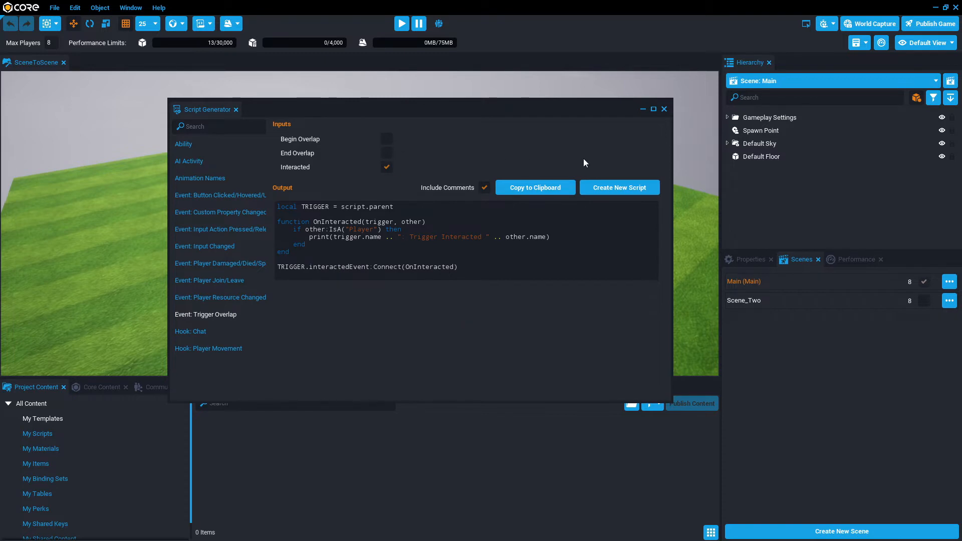
- Create a new script named Script from the generated code and bring it up for editing
left_click(647, 189)
type("Script")
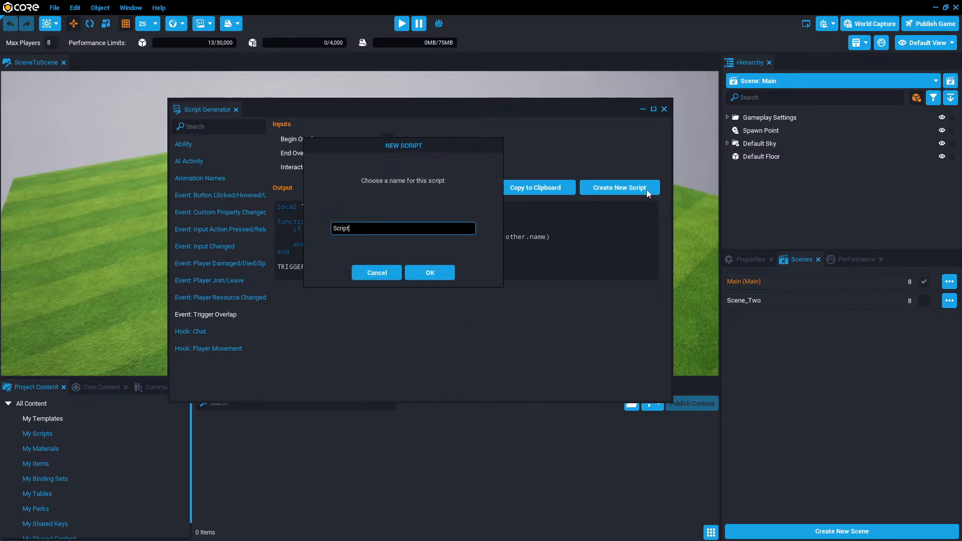
key("Return")
left_click(665, 108)
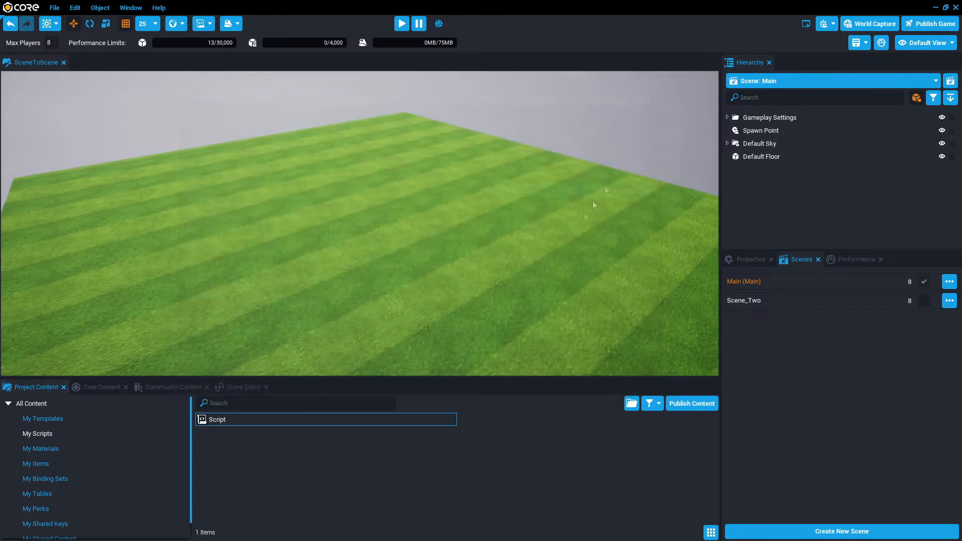
left_click(436, 423)
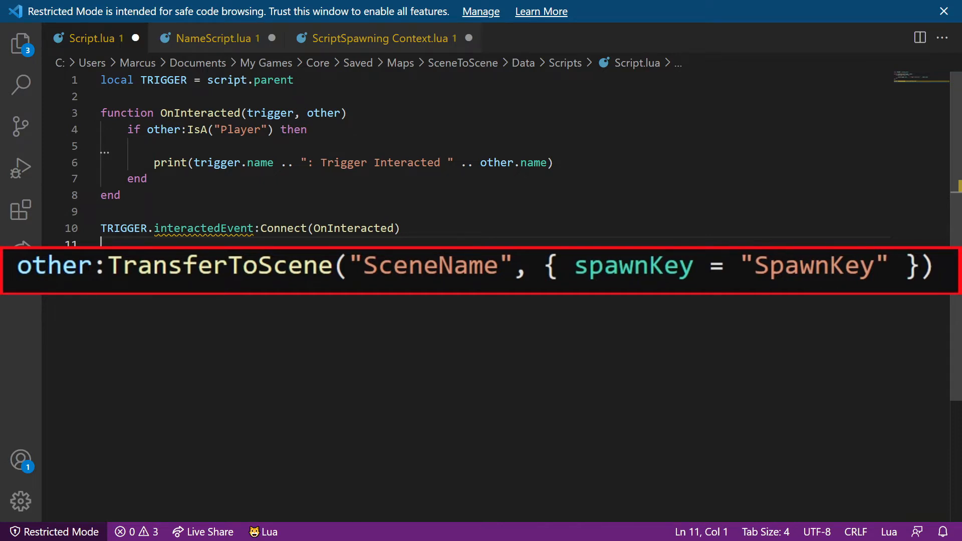
- Add other:TransferToScene("SceneName", { spawnKey = "Spawnkey" }) inside the player check and return to Core
left_click(154, 147)
type("other:TransferToScene(\"SceneName\", { spawnKey = \"Spawnkey\" })")
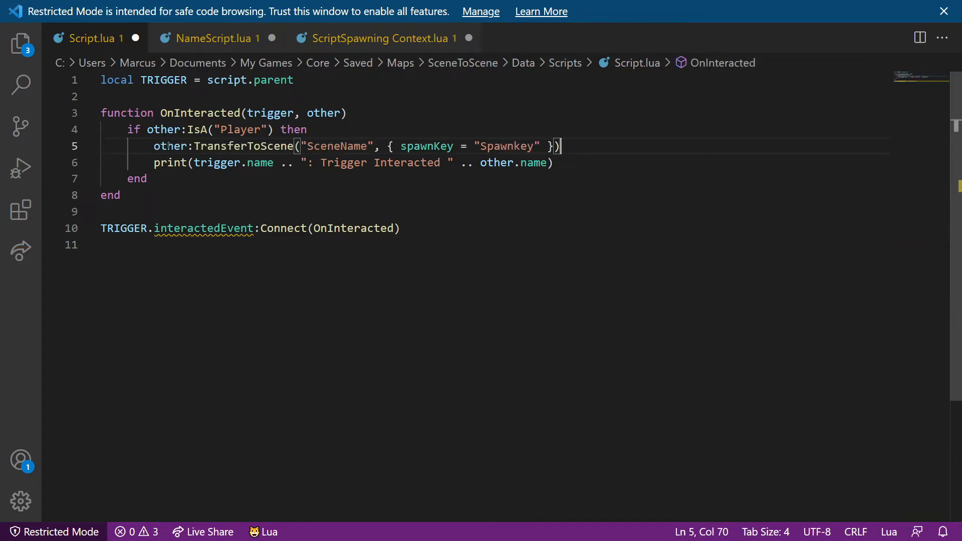
key("Return")
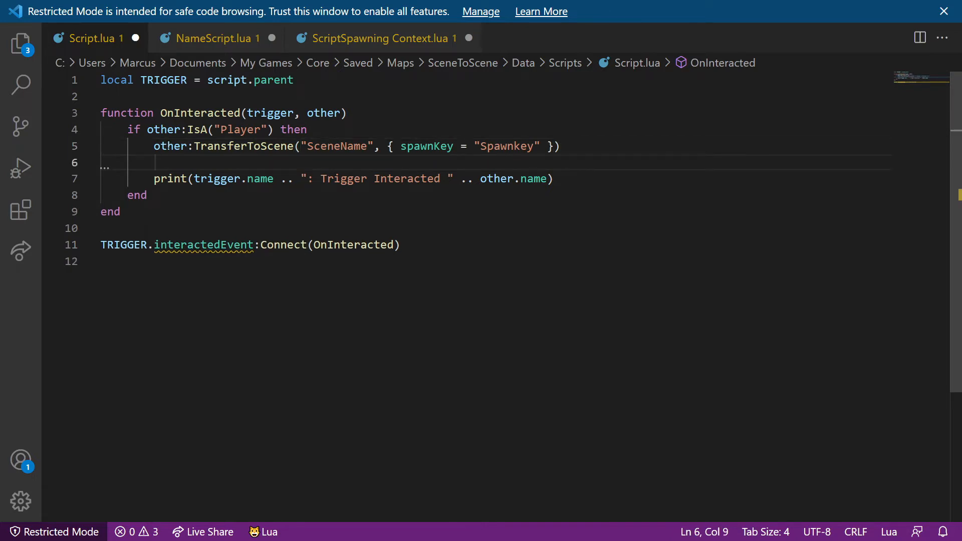
double_click(170, 146)
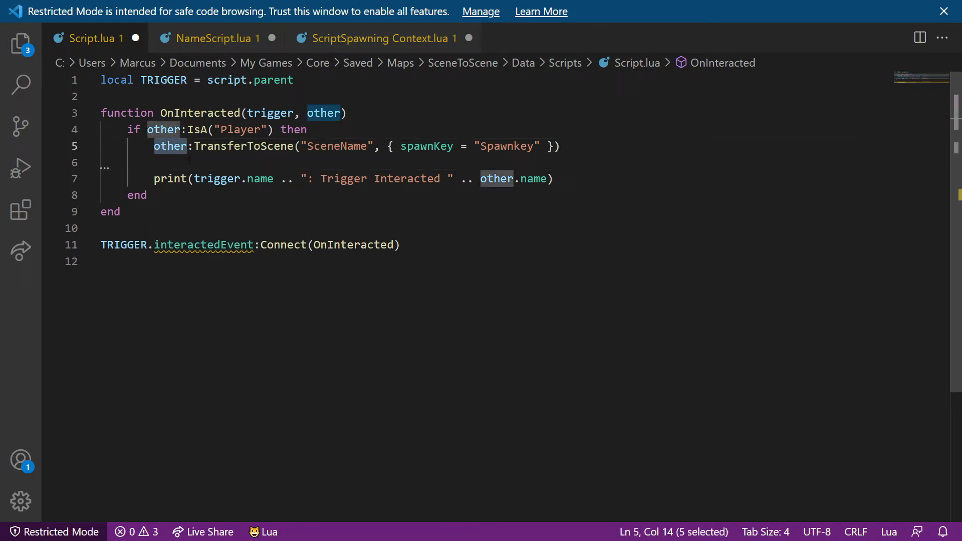
double_click(209, 146)
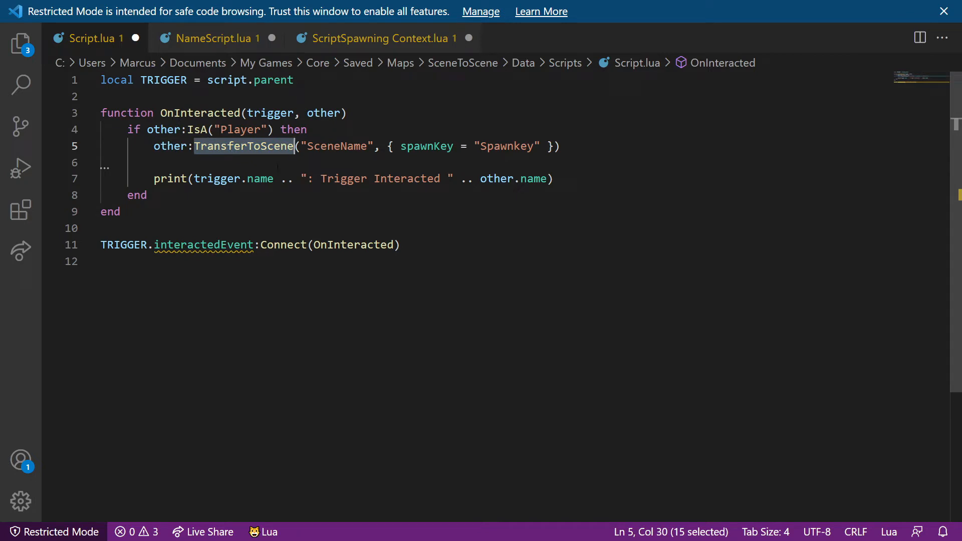
double_click(338, 146)
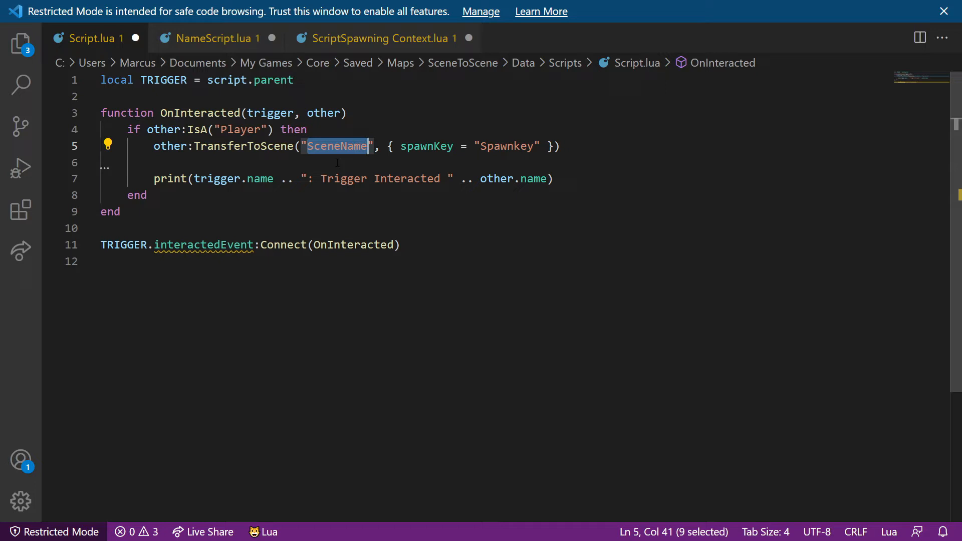
double_click(512, 146)
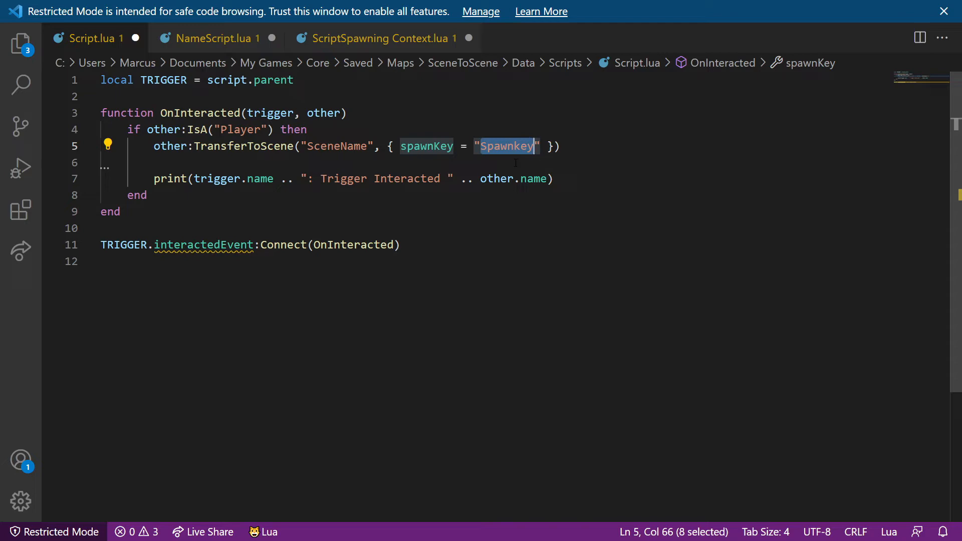
left_click(517, 162)
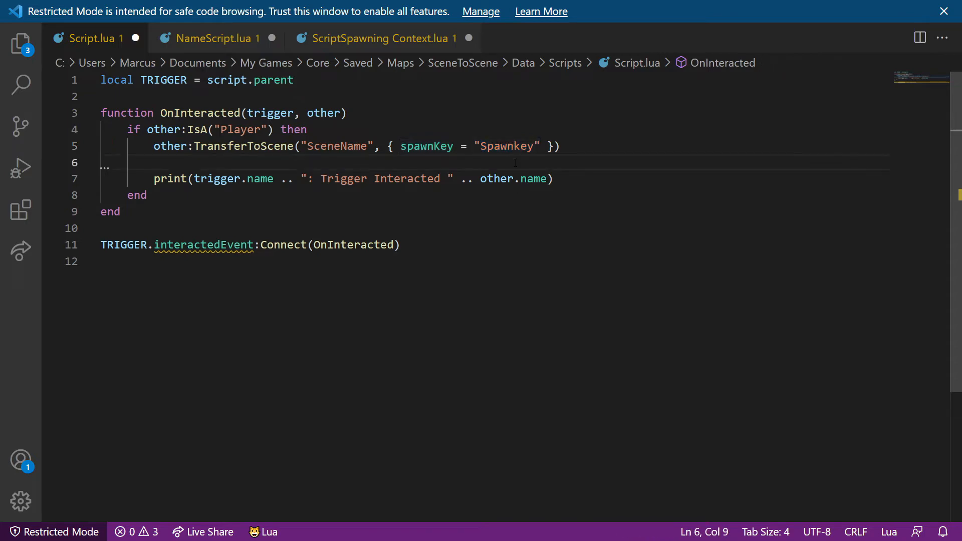
key("alt+Tab")
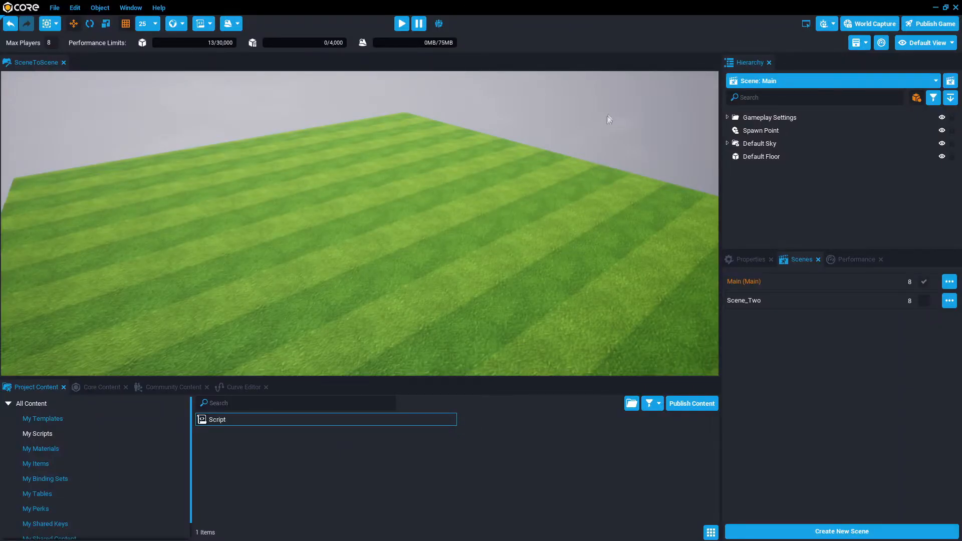
- Load Scene_Two and show its Spawn Point's properties
left_click(950, 300)
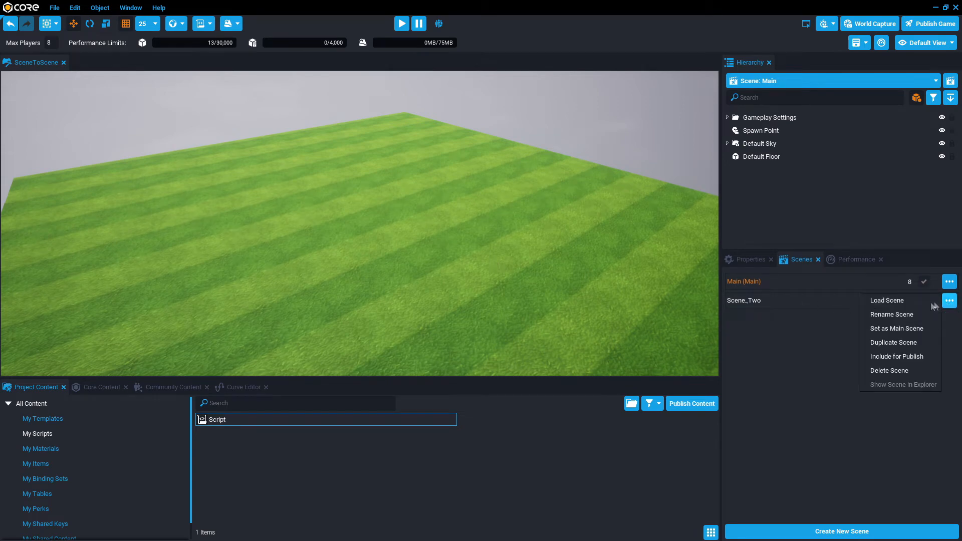
left_click(871, 299)
left_click(789, 131)
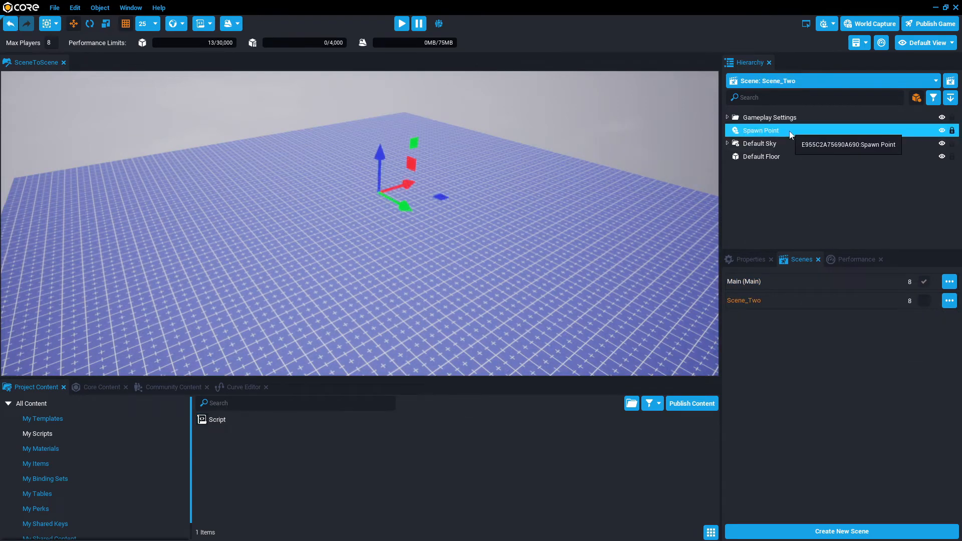
left_click(755, 260)
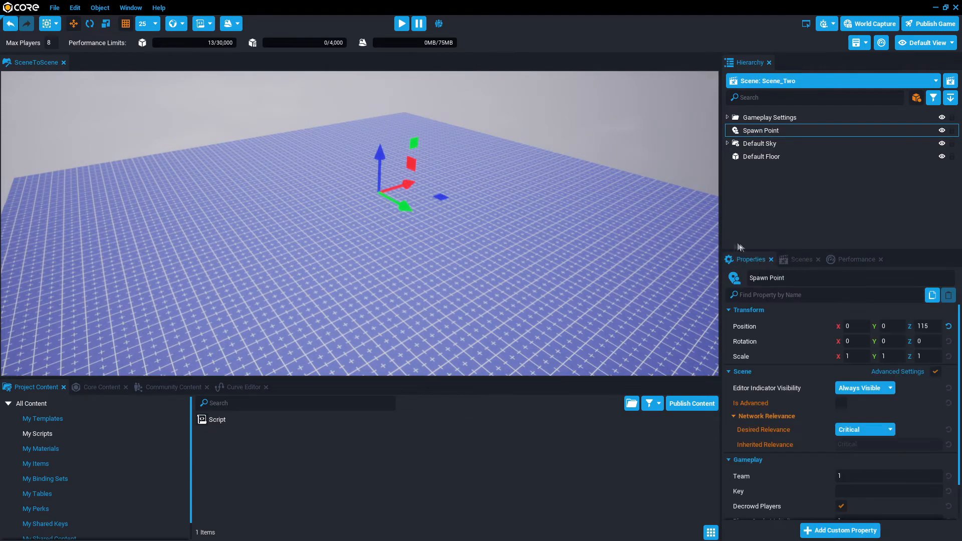
scroll(817, 371, "down", 2)
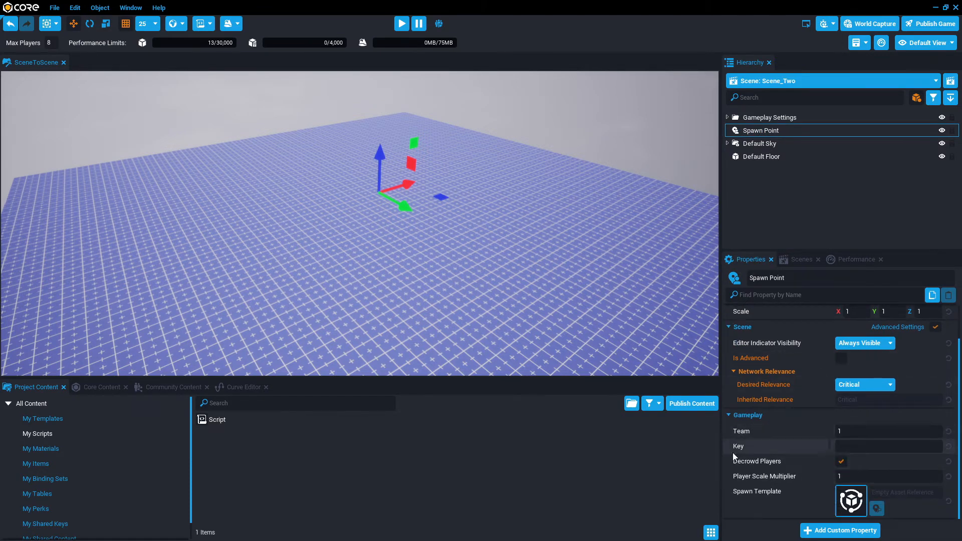
- Set the spawn point's Key to Potato, save the project and switch to the script editor
left_click(887, 447)
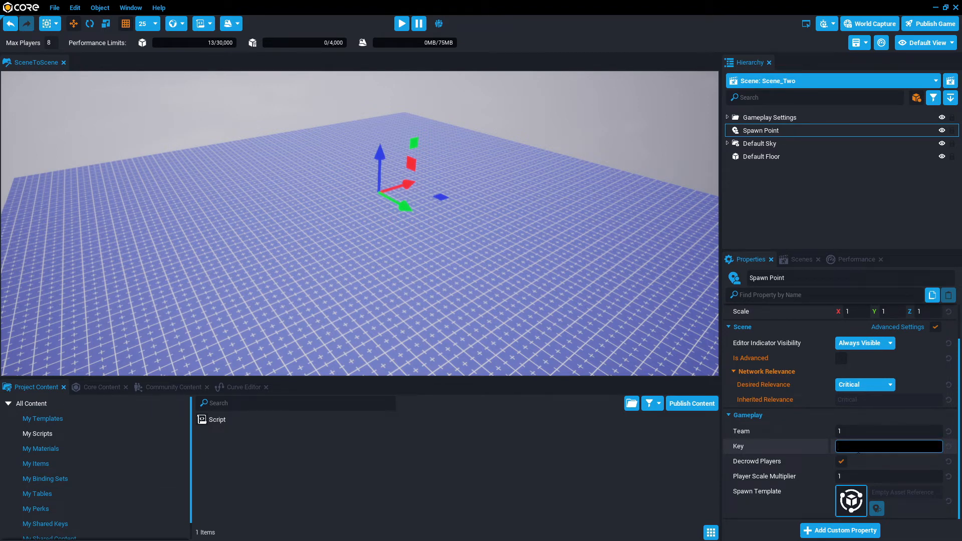
type("Potato")
key("ctrl+s")
left_click(643, 154)
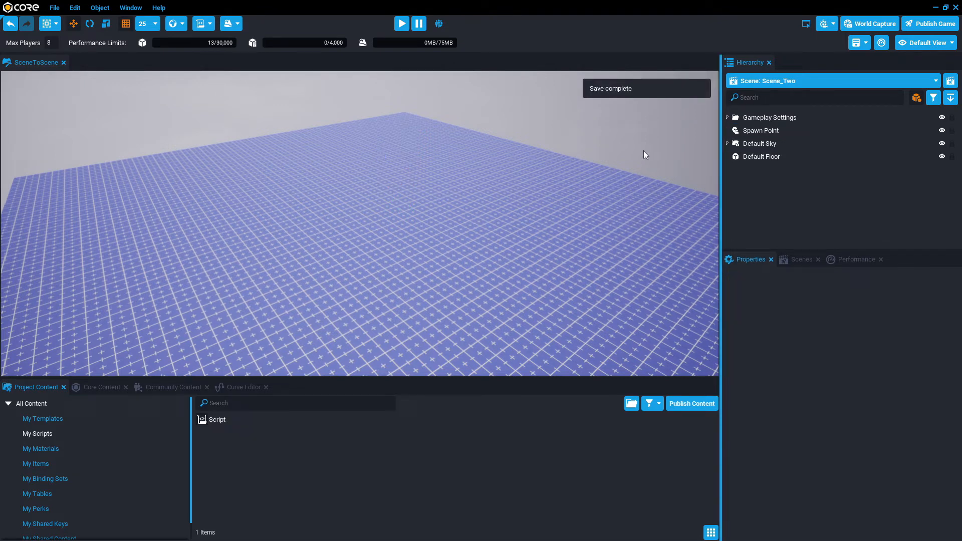
key("alt+Tab")
- Replace the placeholders with Scene_Two and spawn key Potato, save Script.lua and return to Core
left_click(505, 146)
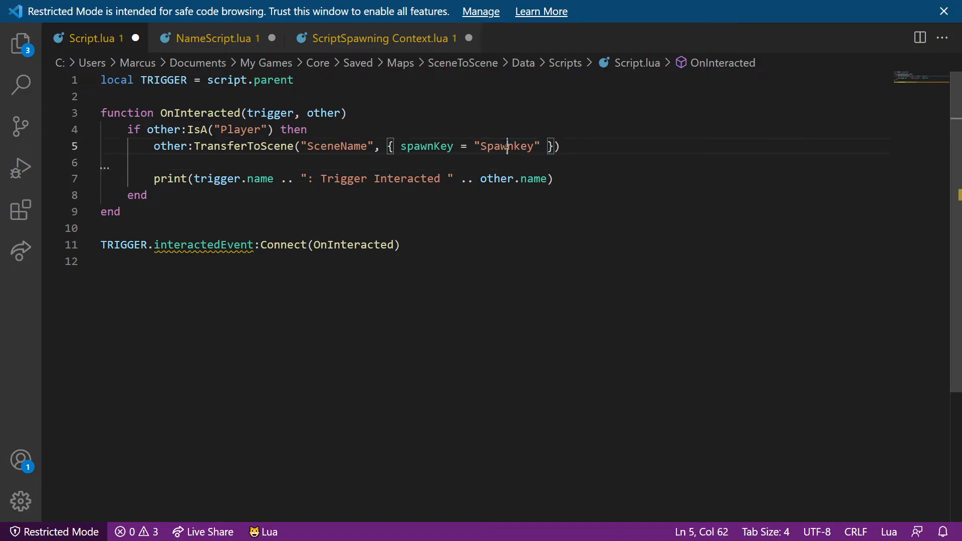
double_click(504, 146)
type("Potato")
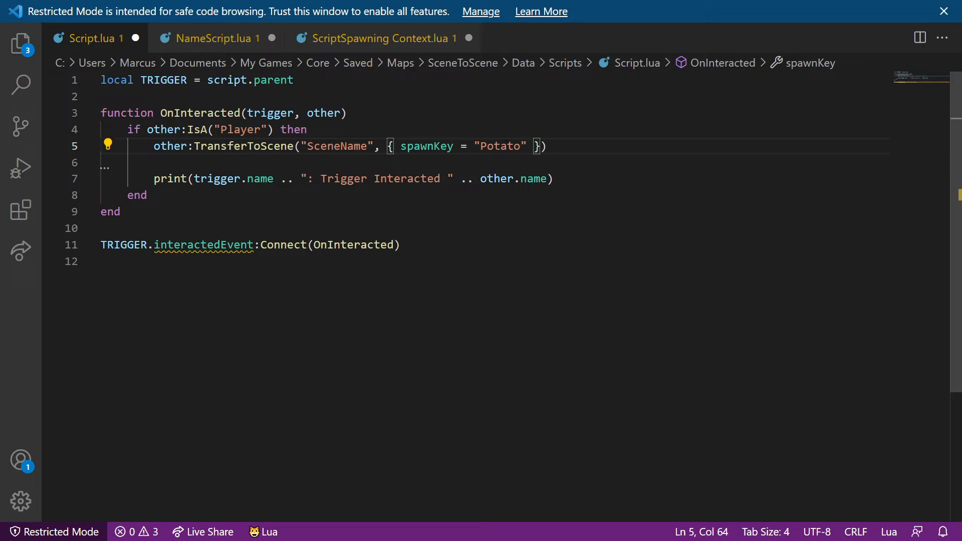
double_click(331, 146)
type("S")
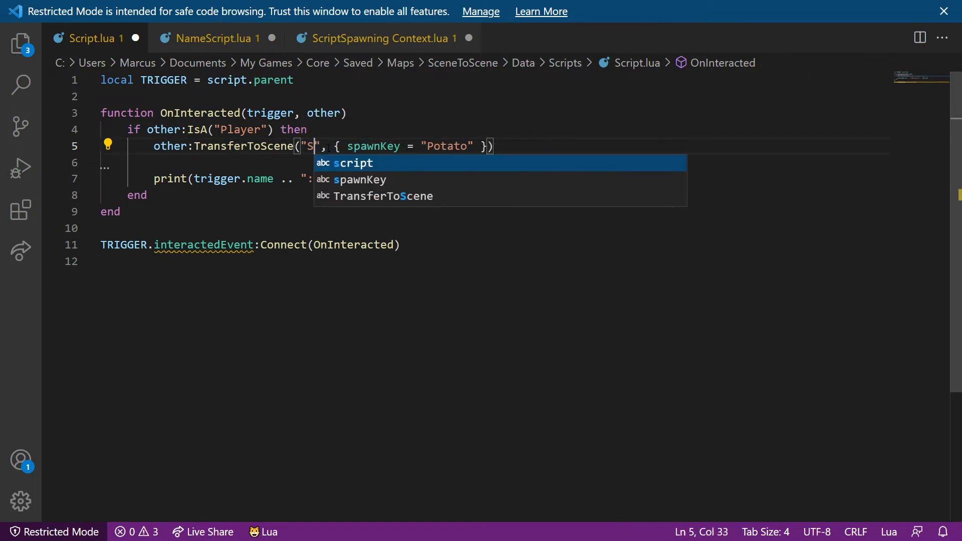
type("ce")
key("BackSpace")
key("BackSpace")
key("BackSpace")
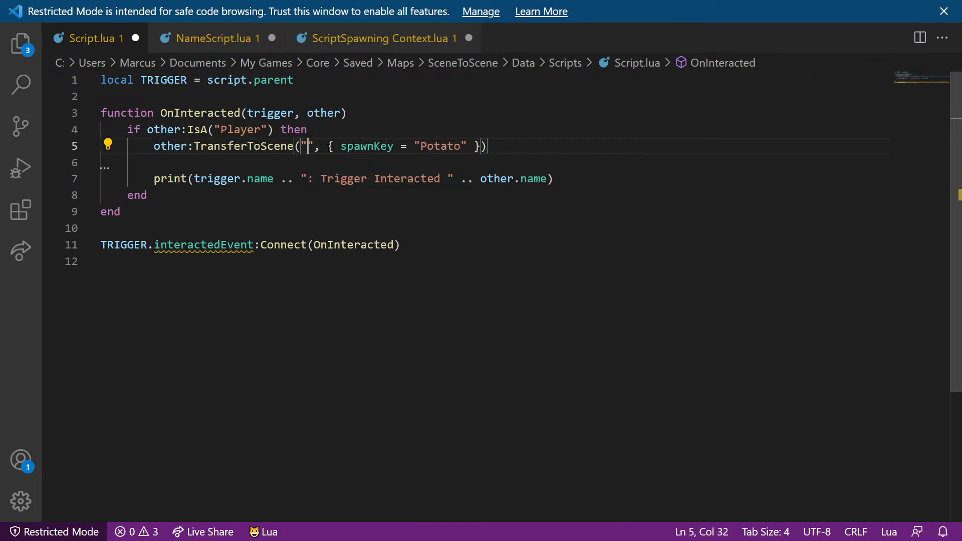
type("Scene_")
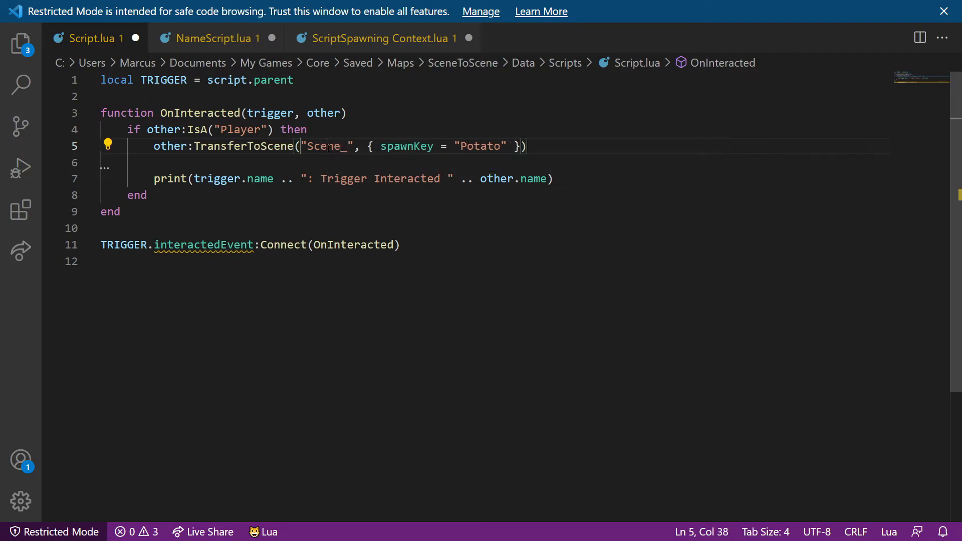
type("Two")
double_click(328, 146)
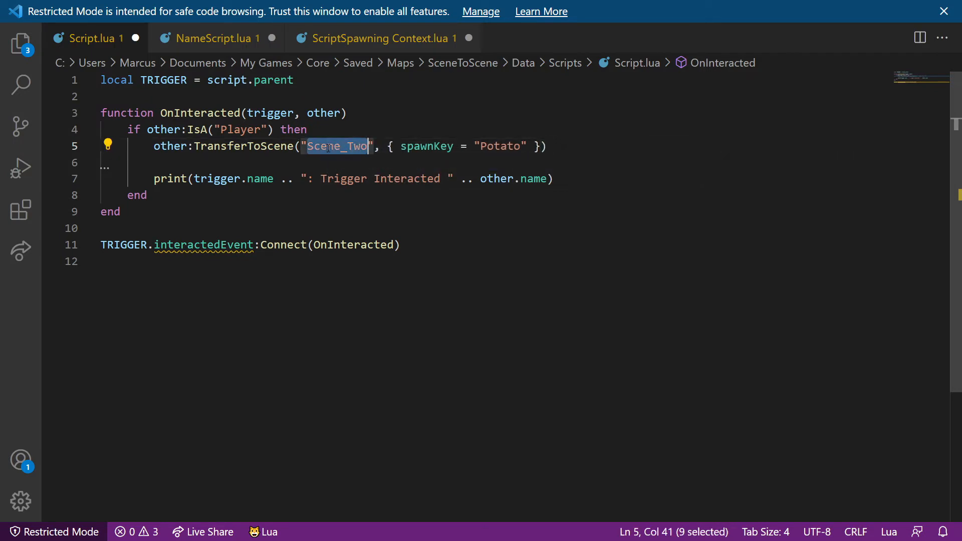
left_click(580, 146)
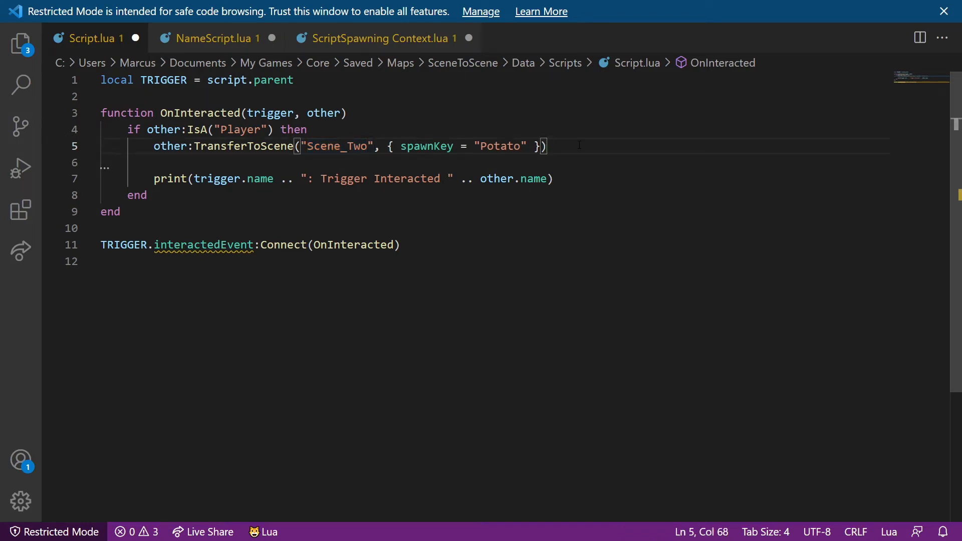
key("ctrl+s")
key("alt+Tab")
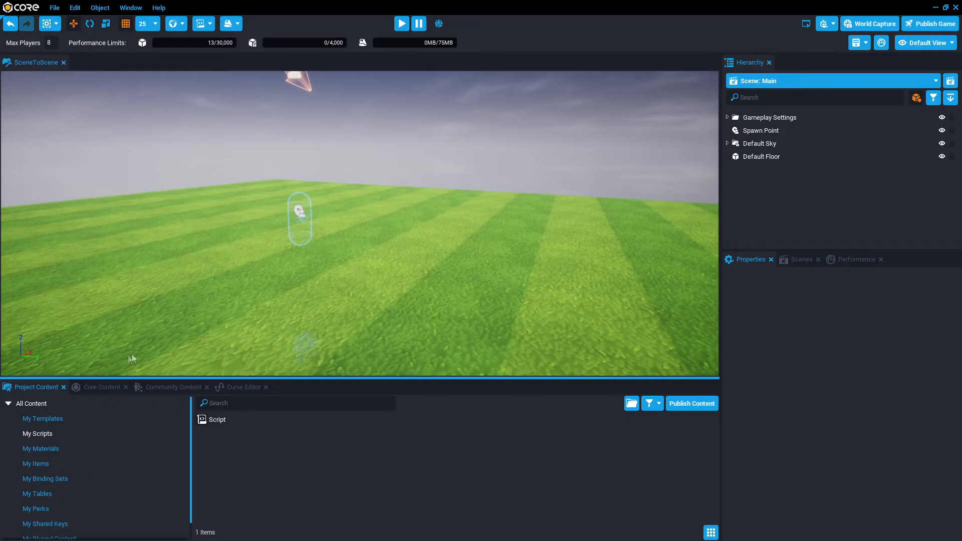
- Place a Cube from Core Content in the Main scene with a Trigger on top of it
left_click(111, 388)
left_click(287, 405)
type("cube")
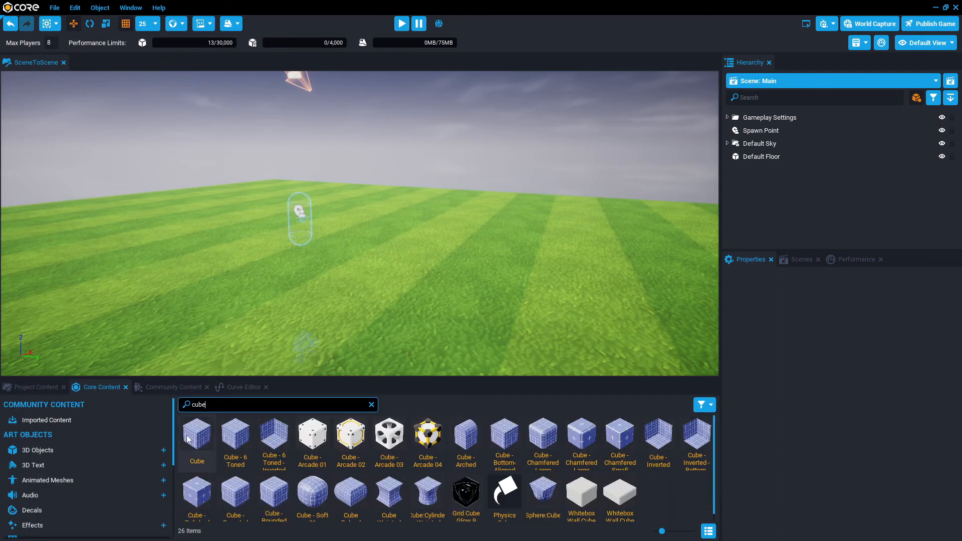
left_click_drag(197, 440, 346, 316)
key("ctrl+a")
type("tr")
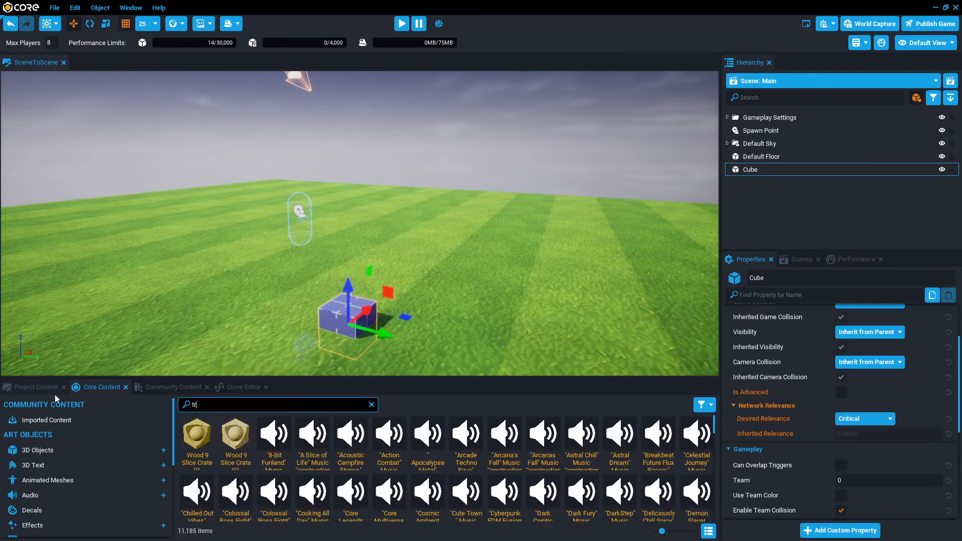
type("igger")
left_click_drag(235, 439, 361, 308)
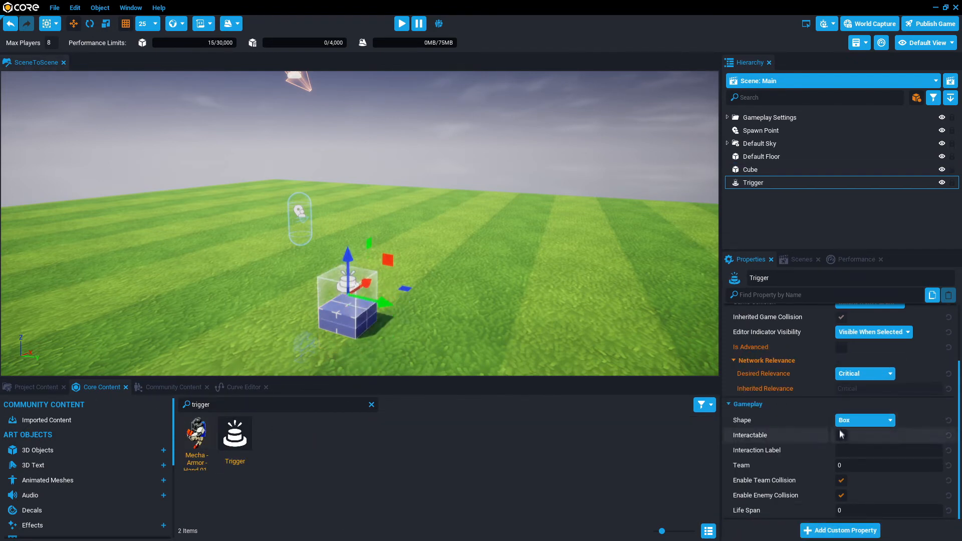
- Make the trigger interactable and give it an interaction label
left_click(841, 435)
left_click(887, 450)
type("nteract!")
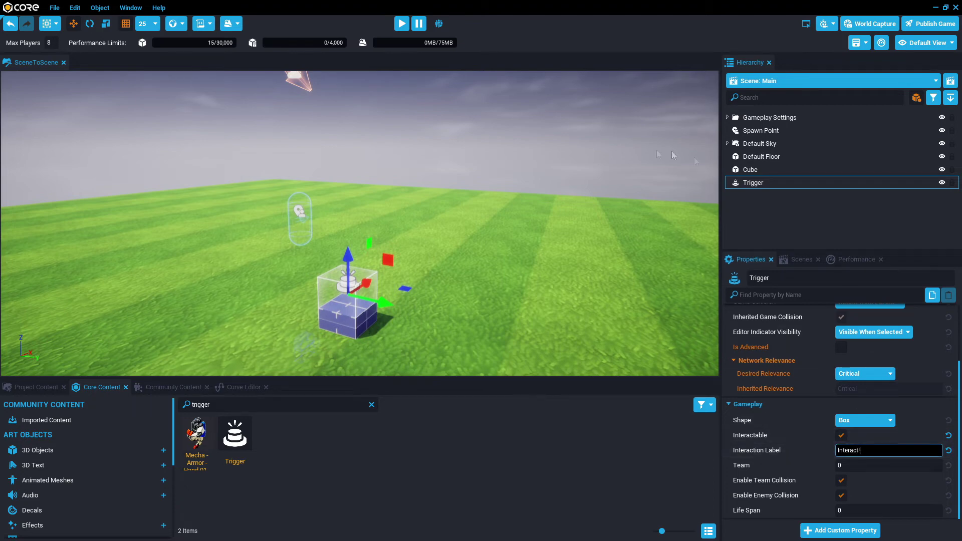
left_click(526, 150)
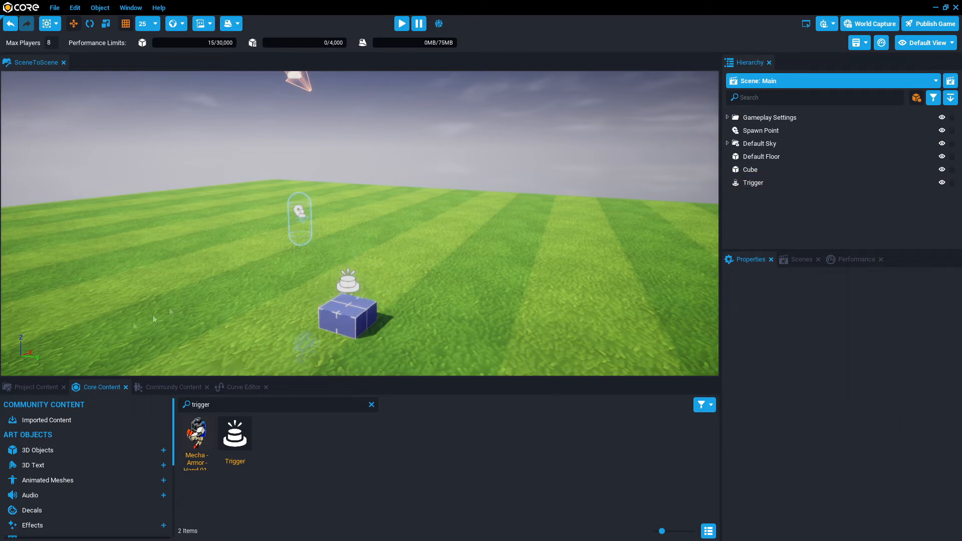
- Attach Script under the trigger, save the project and go to the Publish Game settings
left_click(35, 388)
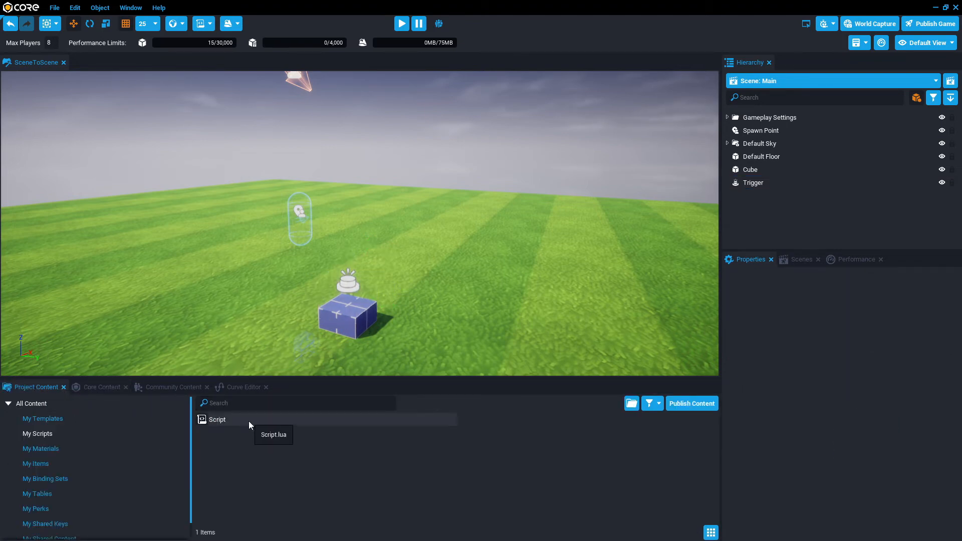
mouse_move(249, 421)
left_mouse_down()
mouse_move(758, 203)
mouse_move(763, 182)
left_mouse_up()
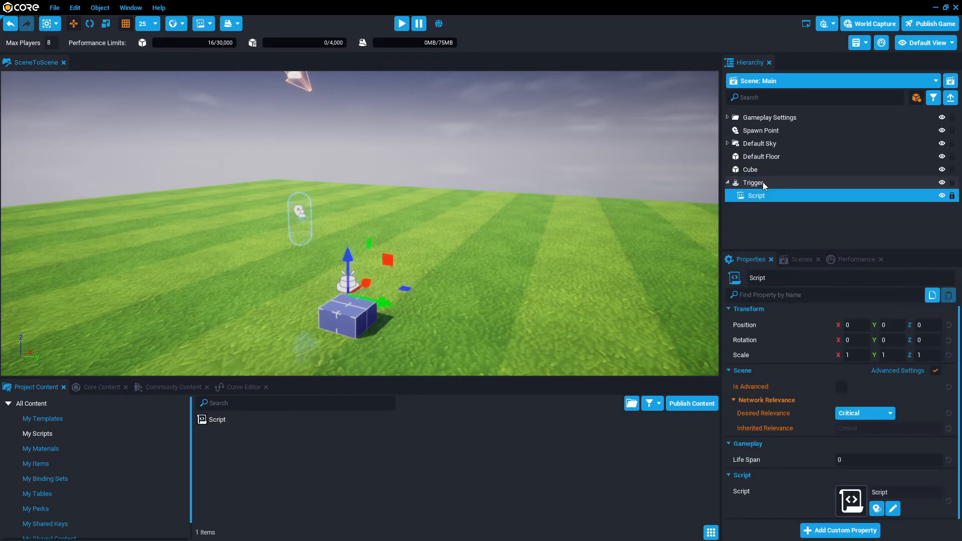
left_click(549, 146)
key("ctrl+s")
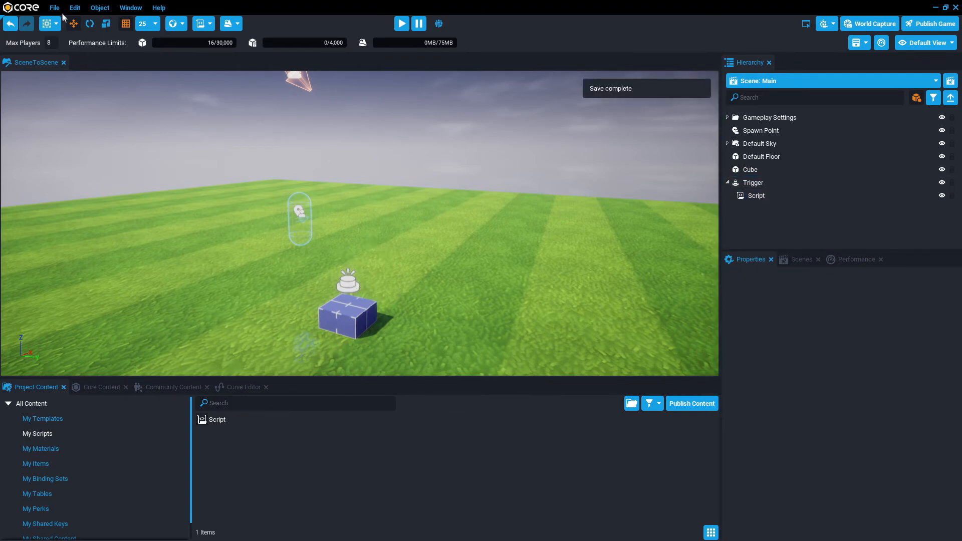
left_click(56, 8)
left_click(82, 69)
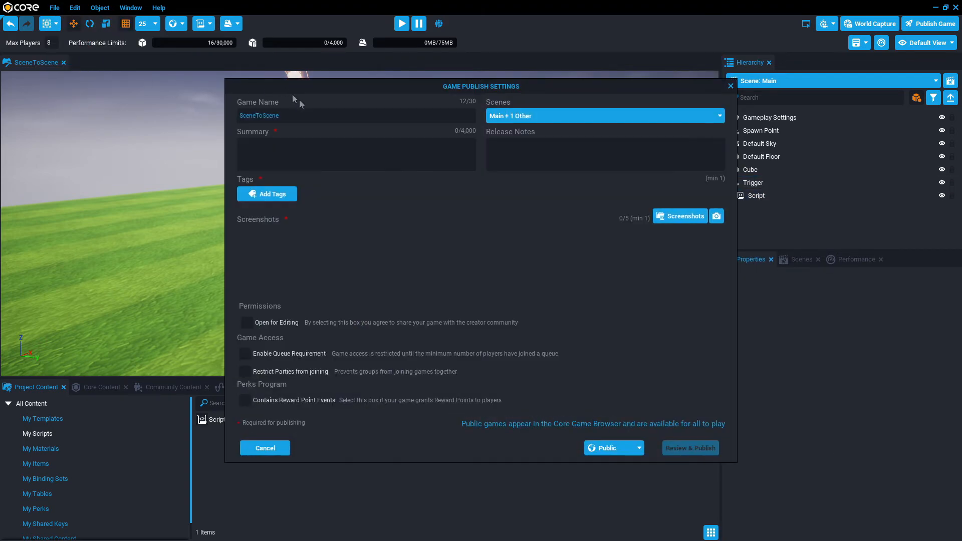
- Include Scene_Two alongside Main in the published scenes and enter a short summary
left_click(605, 116)
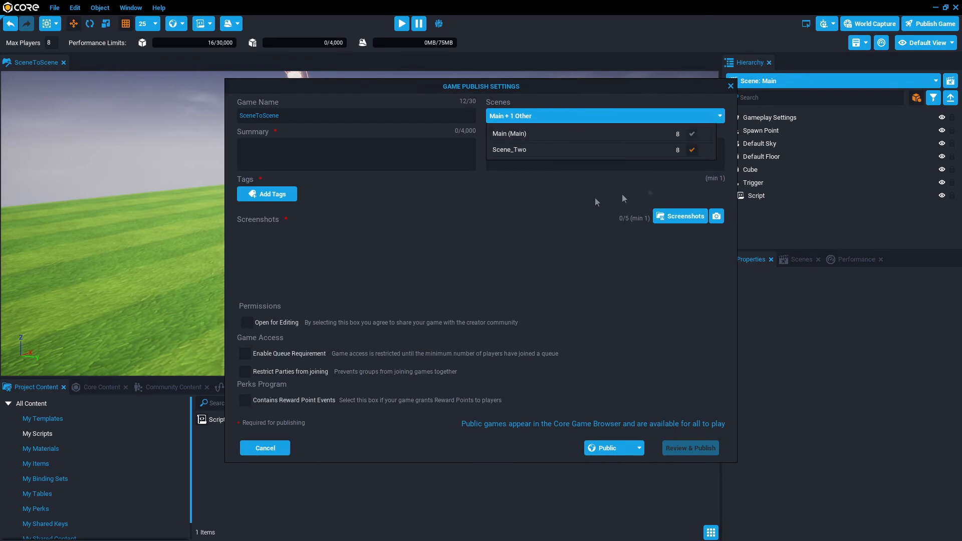
left_click(692, 151)
left_click(692, 151)
left_click(357, 154)
type("aa")
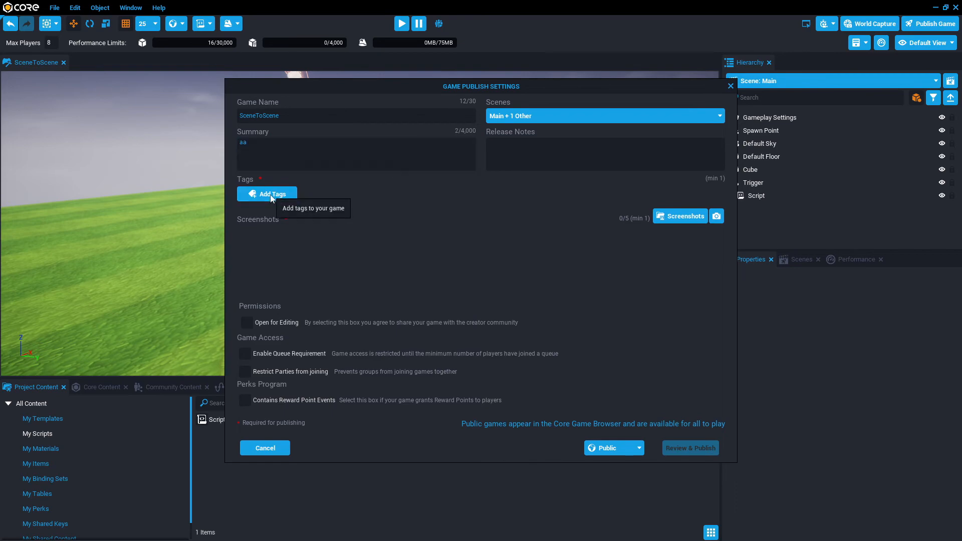
- Tag the game as Multiplayer and capture a screenshot of the scene
left_click(267, 194)
left_click(576, 190)
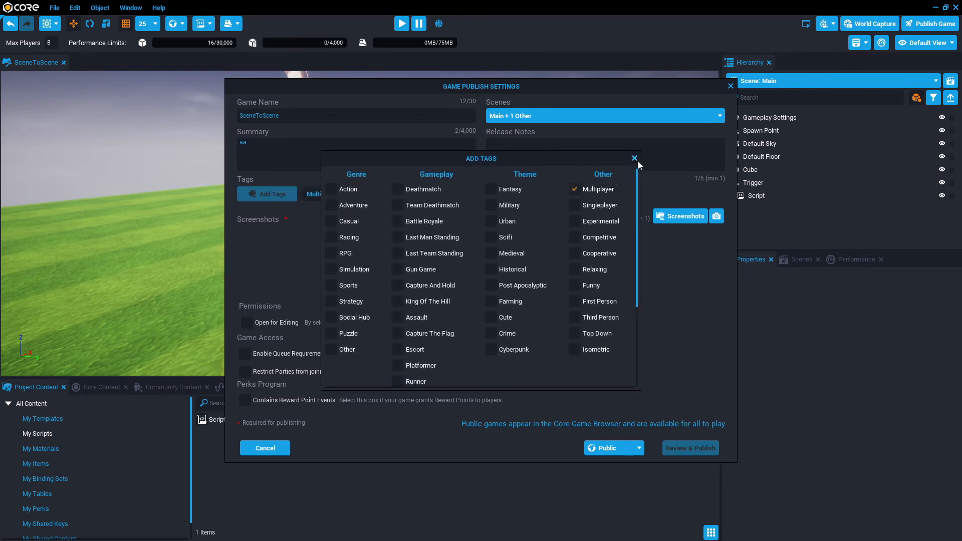
left_click(635, 159)
left_click(716, 216)
left_click(361, 358)
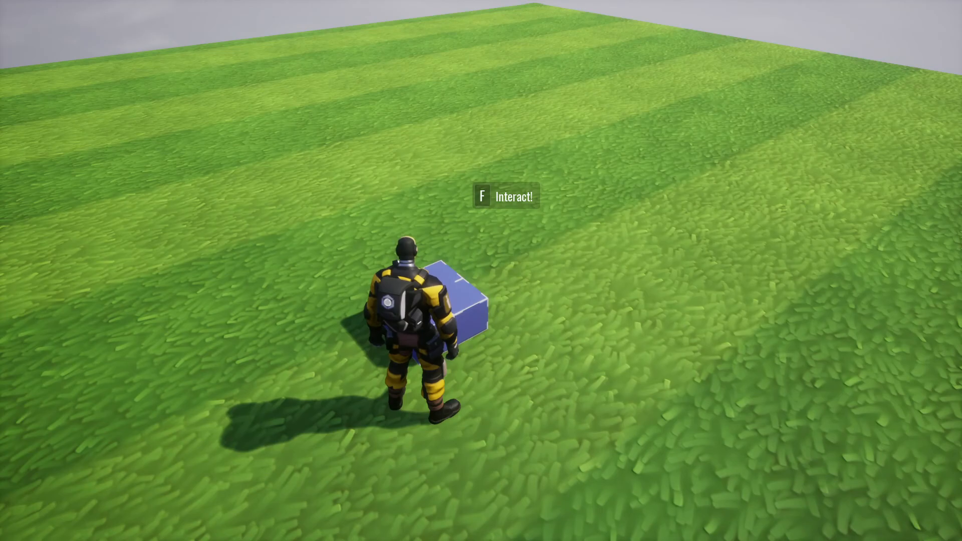
- Interact with the cube using F to transfer into Scene_Two and look around on arrival
key("f")
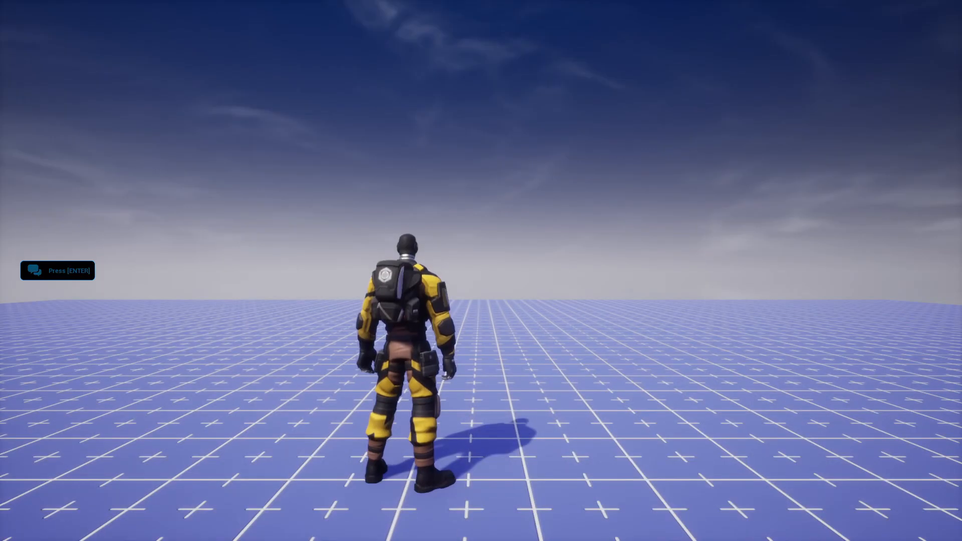
key("Right")
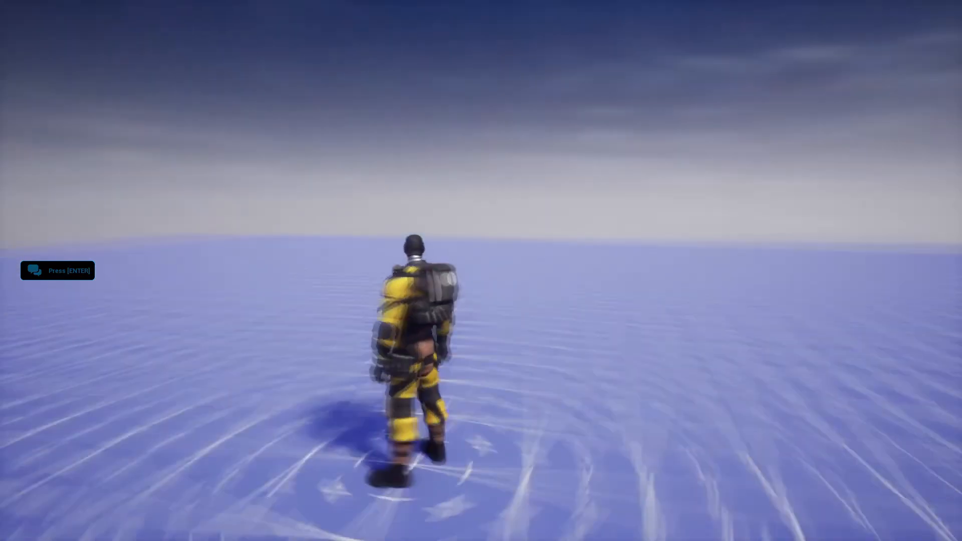